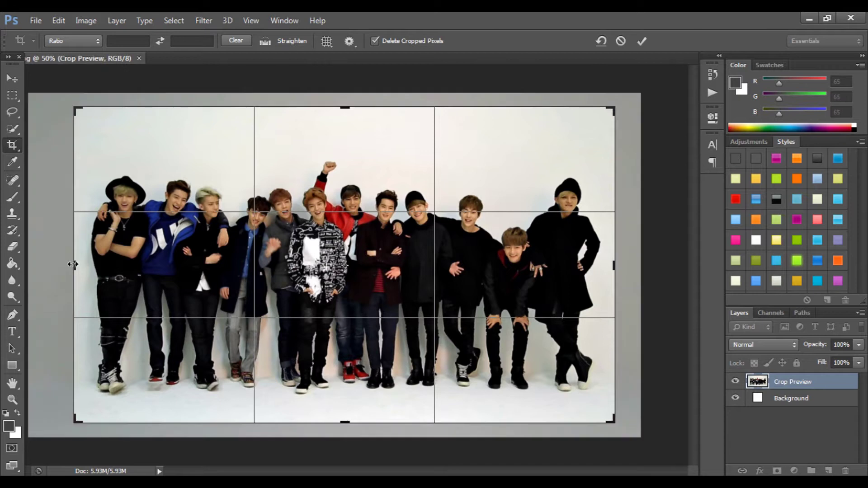
Crop away the empty strip above the group's heads and commit, leaving a 4.52M Background
left_click_drag(345, 108, 368, 112)
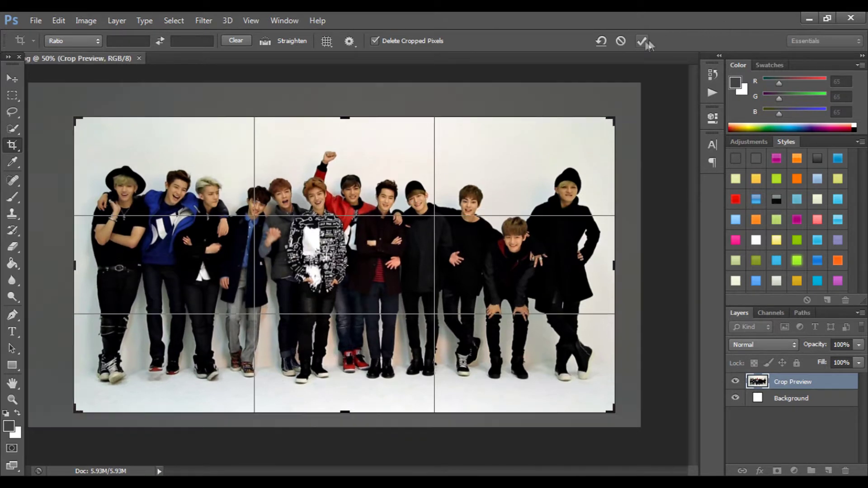
left_click(642, 41)
Open index.jpg and select the whole portrait
left_click(36, 20)
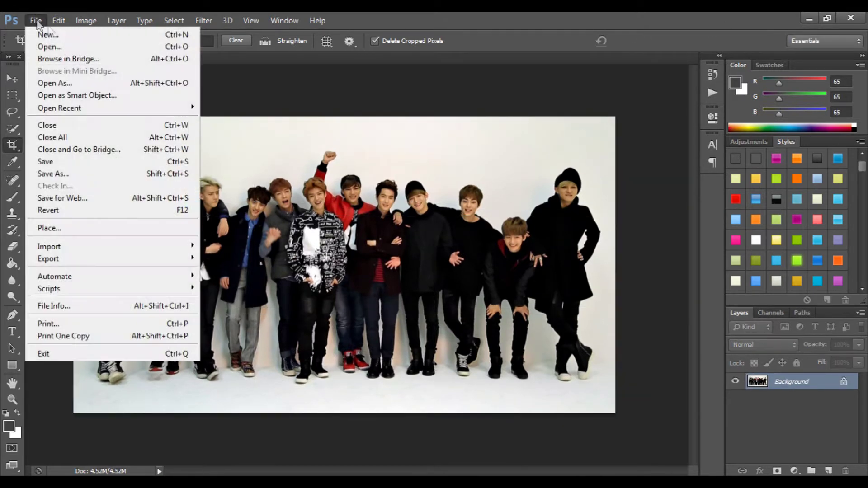
left_click(46, 44)
scroll(393, 234, "down", 15)
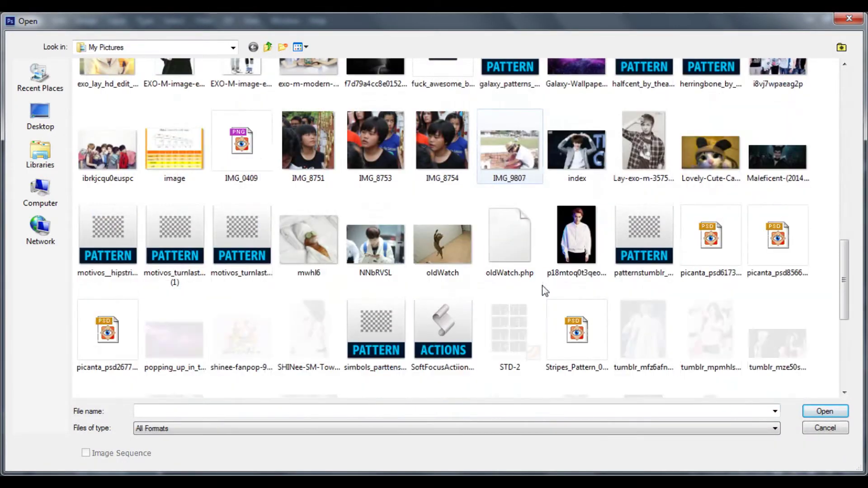
double_click(576, 149)
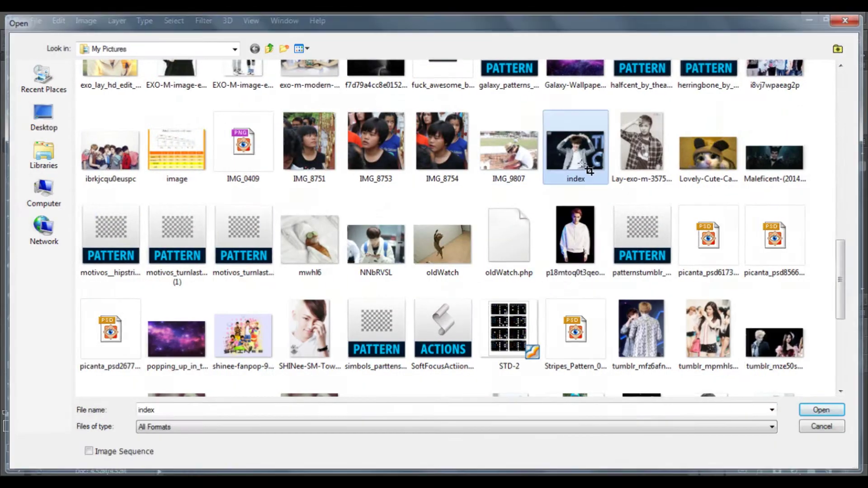
left_click(17, 97)
left_click_drag(105, 105, 586, 427)
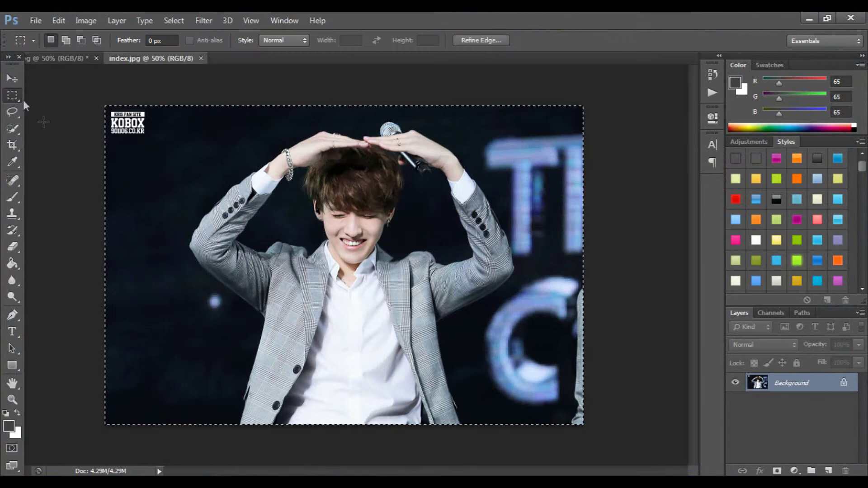
Copy the portrait into the group photo as Layer 1 and shift it left
left_click(13, 79)
right_click(159, 58)
left_click(192, 109)
left_click_drag(323, 222, 512, 289)
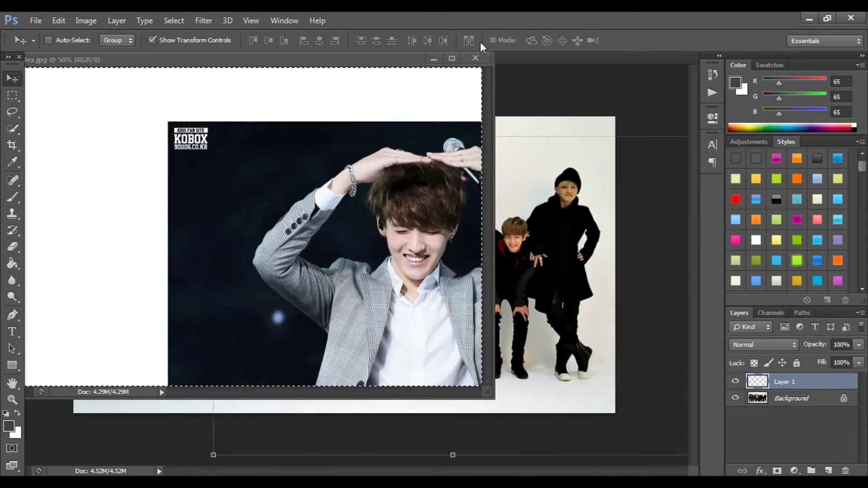
left_click(477, 58)
left_click_drag(437, 253, 259, 194)
Scale the portrait to about 135%, move it left and down, and commit
left_click_drag(513, 397, 691, 474)
left_click_drag(579, 319, 559, 344)
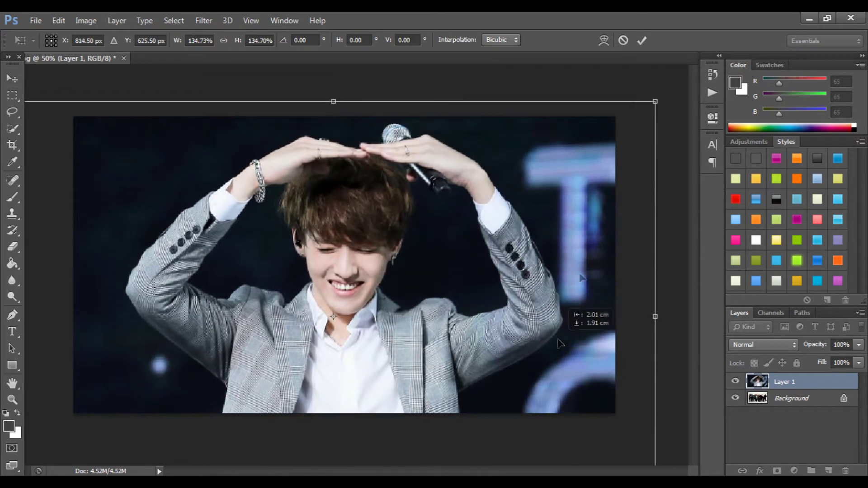
left_click(642, 42)
left_click(763, 344)
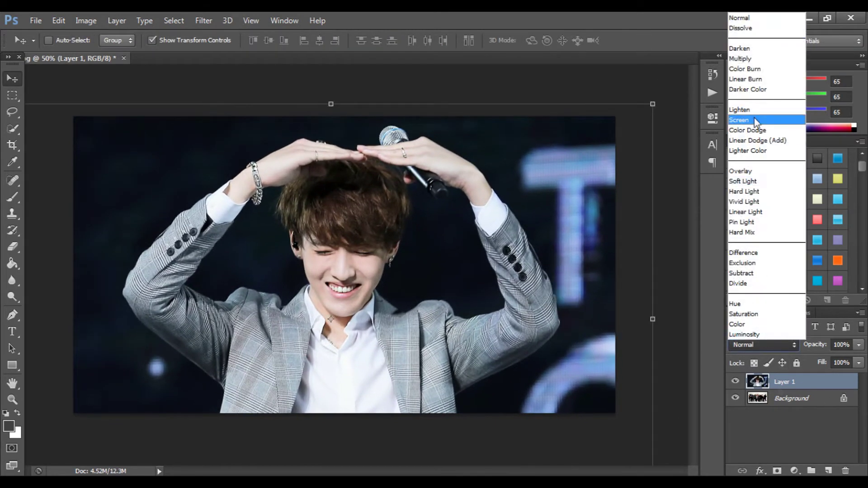
Blend Layer 1 in Lighten mode and enlarge it to about 114%, shifted left and down
left_click(750, 110)
left_click_drag(475, 225, 460, 236)
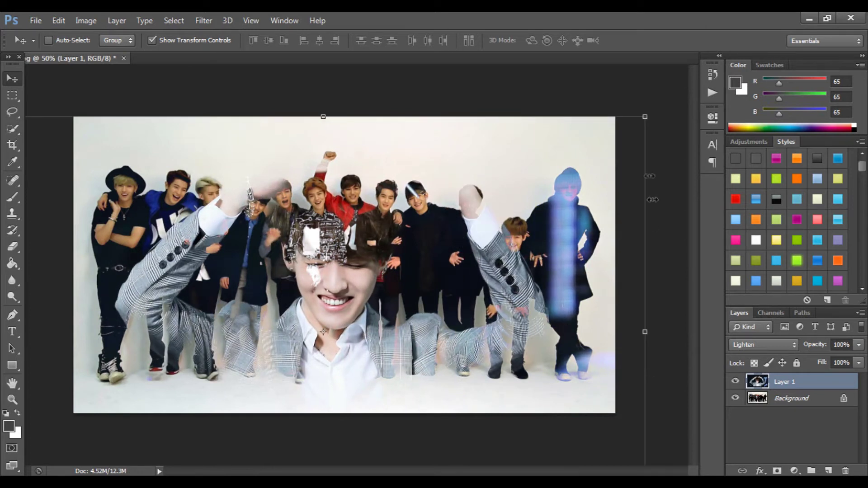
left_click_drag(647, 112, 762, 89)
left_click_drag(514, 176, 482, 221)
left_click(647, 41)
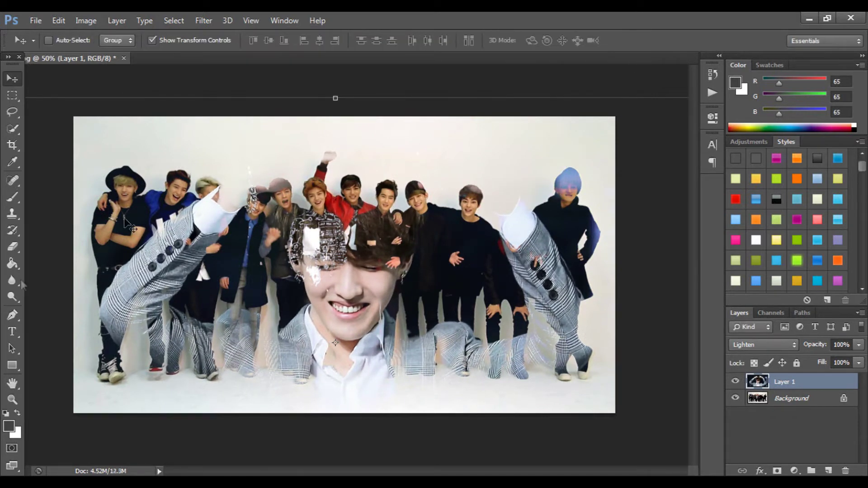
Nudge the portrait slightly right and down, then take the Eraser to remove unwanted areas
left_click(12, 247)
key("v")
mouse_move(278, 231)
left_mouse_down()
mouse_move(285, 239)
mouse_move(278, 234)
left_mouse_up()
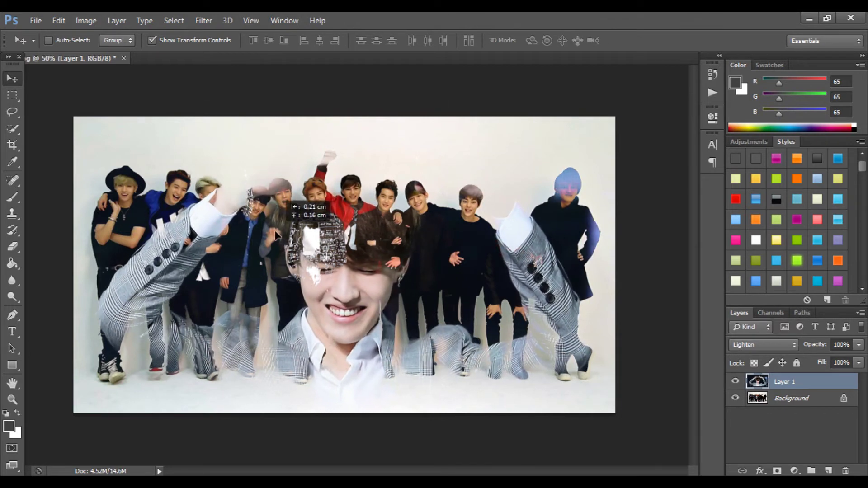
key("e")
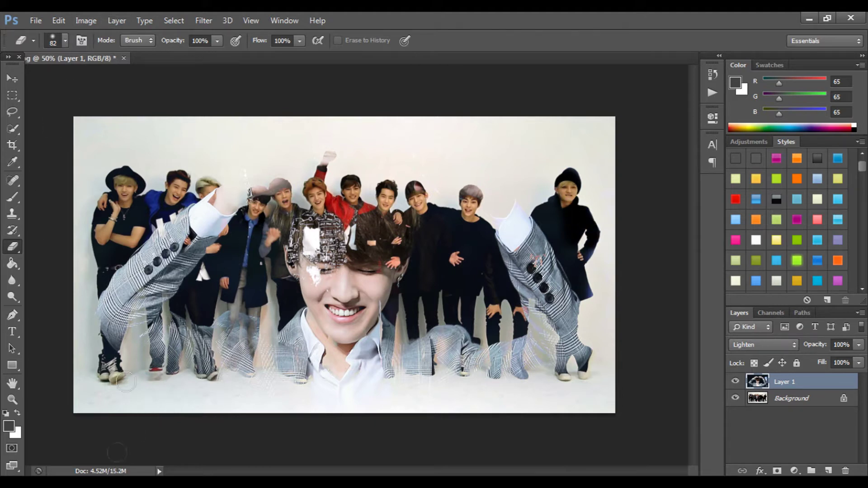
Create a text box over the portrait and choose the Alien League font
left_click(13, 331)
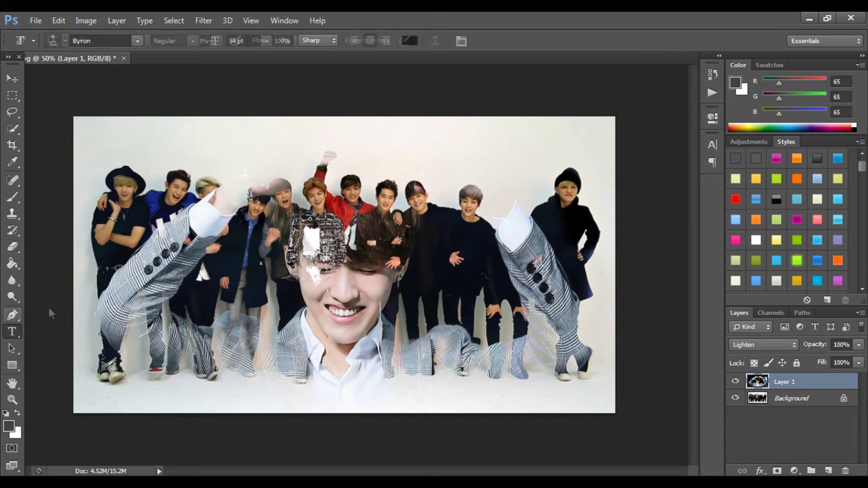
left_click_drag(521, 329, 568, 346)
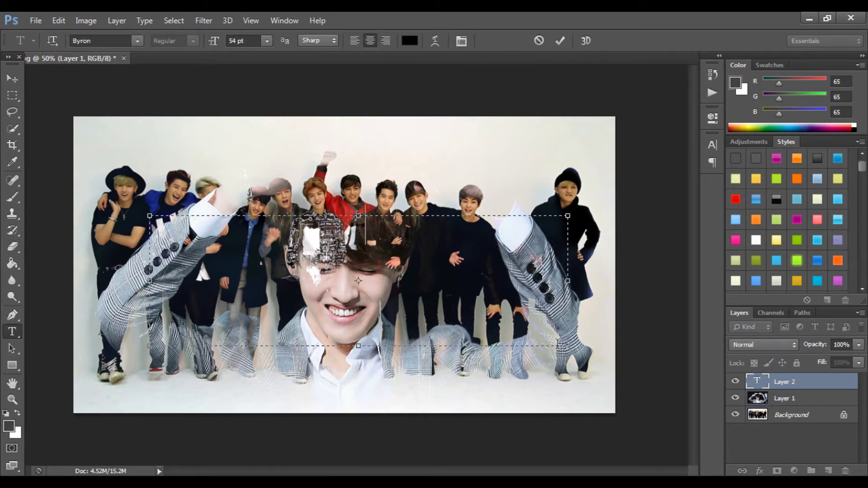
left_click(138, 41)
scroll(291, 181, "up", 10)
left_click(154, 274)
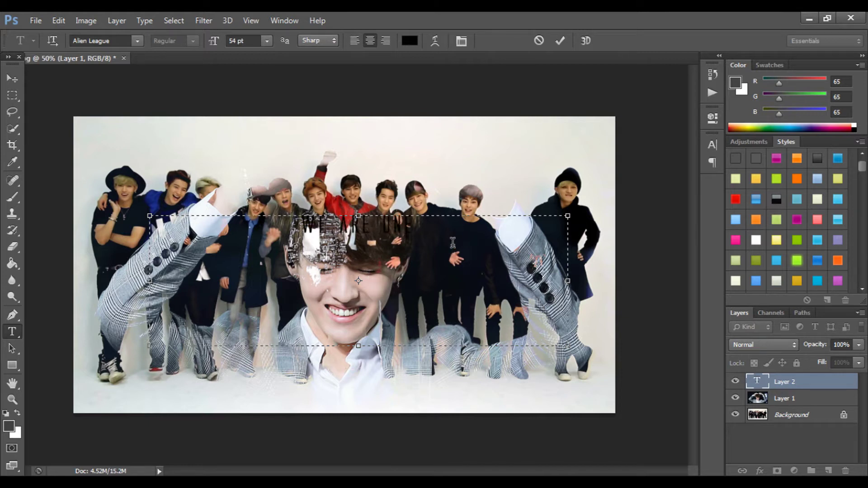
Make the 'WE ARE ONE' text 72 pt and white
key("ctrl+a")
left_click(266, 40)
left_click(252, 254)
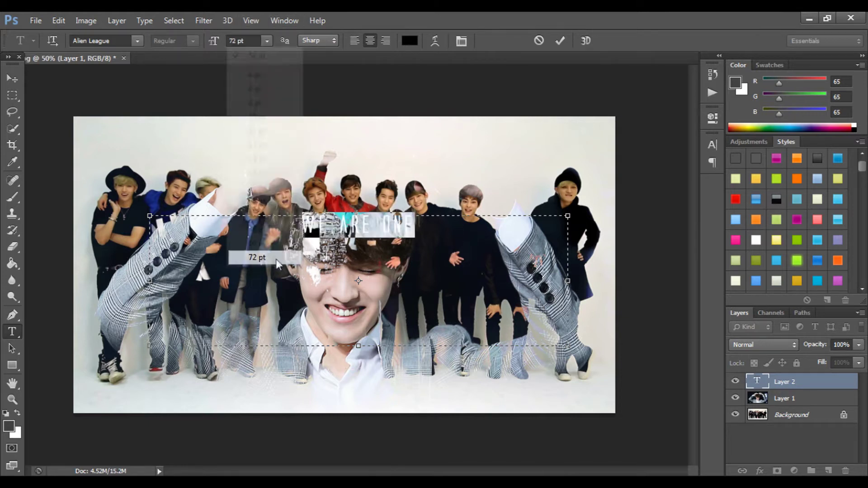
left_click(409, 42)
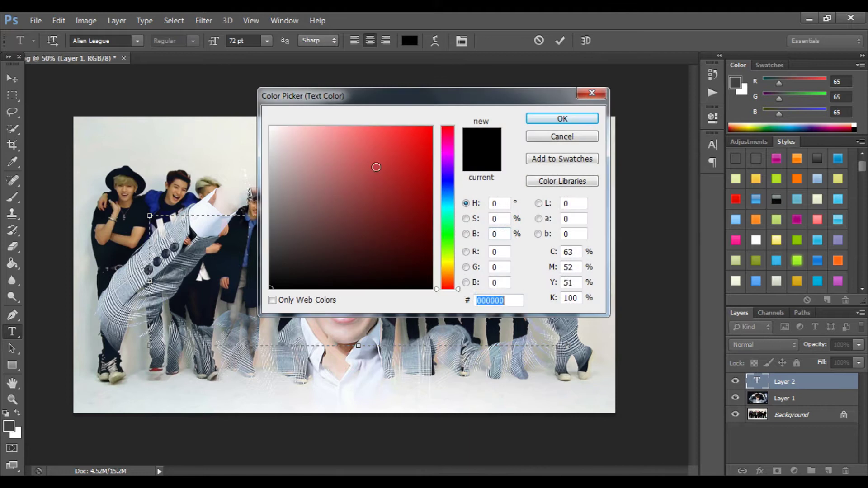
left_click(562, 118)
Add a Drop Shadow style to the title and move it left
scroll(784, 207, "up", 3)
left_click(776, 158)
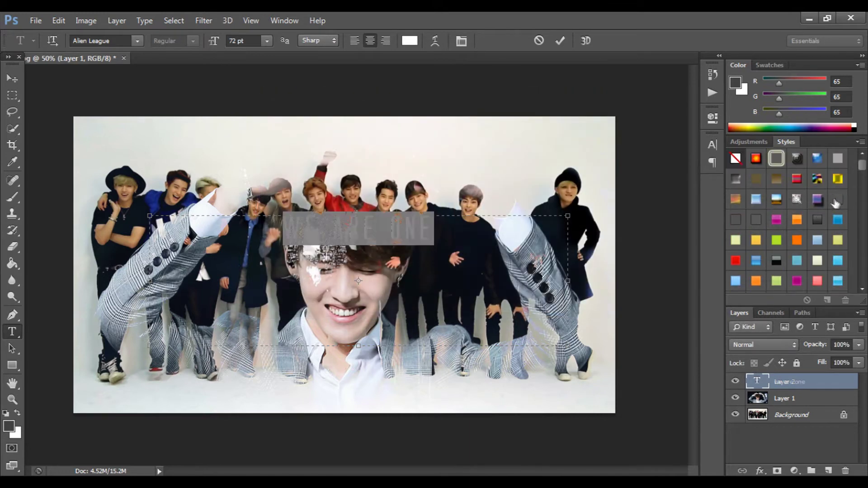
left_click(12, 81)
left_click_drag(409, 274, 295, 266)
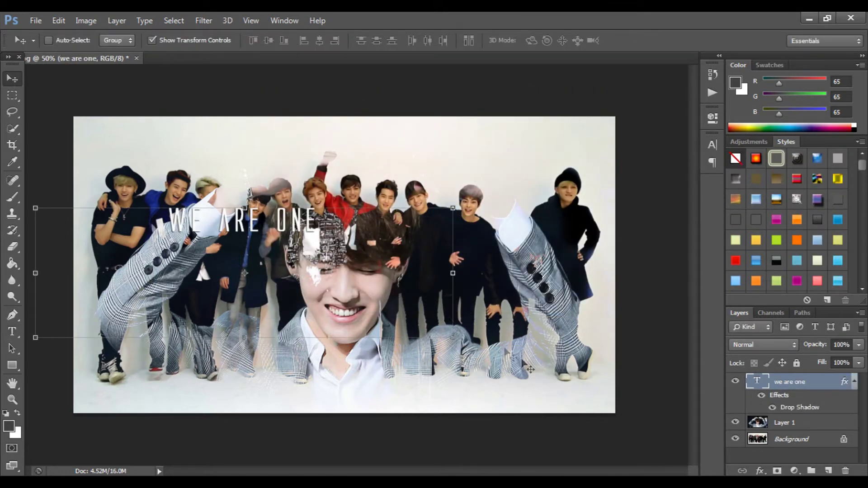
Enlarge the 'WE ARE ONE' title to about 188% and centre it across the photo
left_click_drag(455, 340, 750, 432)
left_click_drag(474, 274, 306, 278)
left_click_drag(620, 193, 697, 178)
left_click_drag(542, 183, 603, 218)
left_click(641, 41)
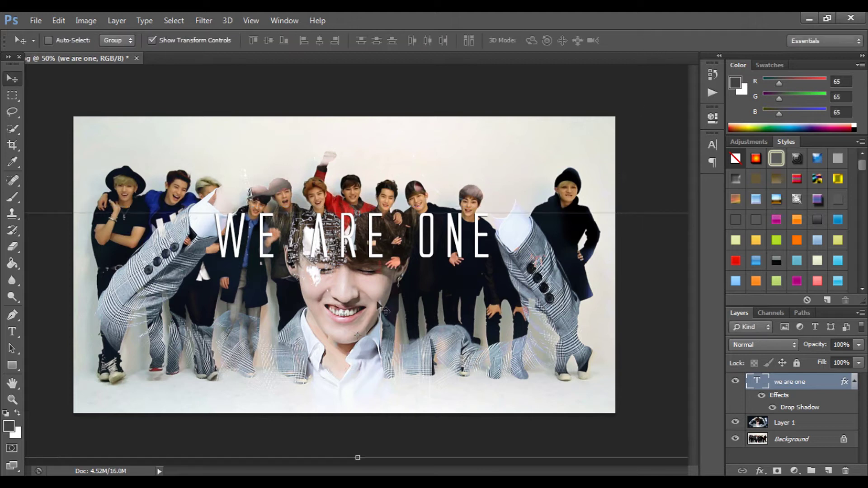
Bring up the Open dialog and browse the computer's drives
left_click(35, 20)
left_click(50, 44)
left_click(41, 192)
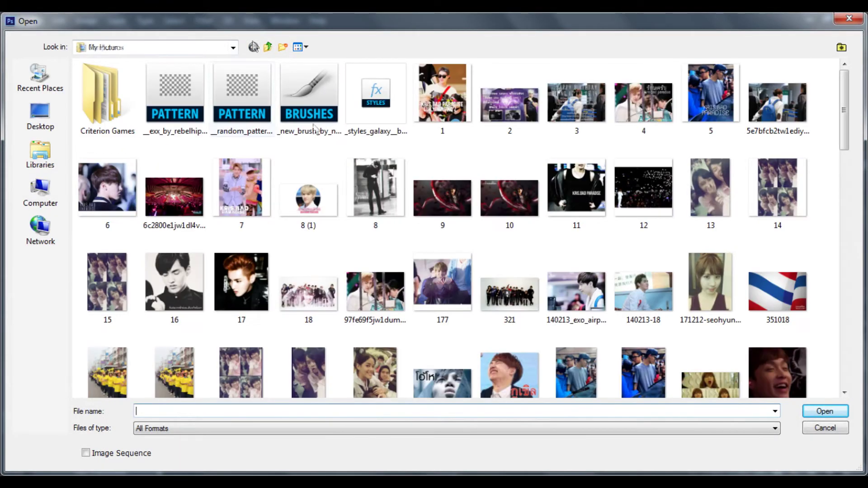
scroll(633, 271, "down", 10)
Open Galaxy-Wallpaper-HD-Download and copy it into the composite as Layer 2
double_click(575, 289)
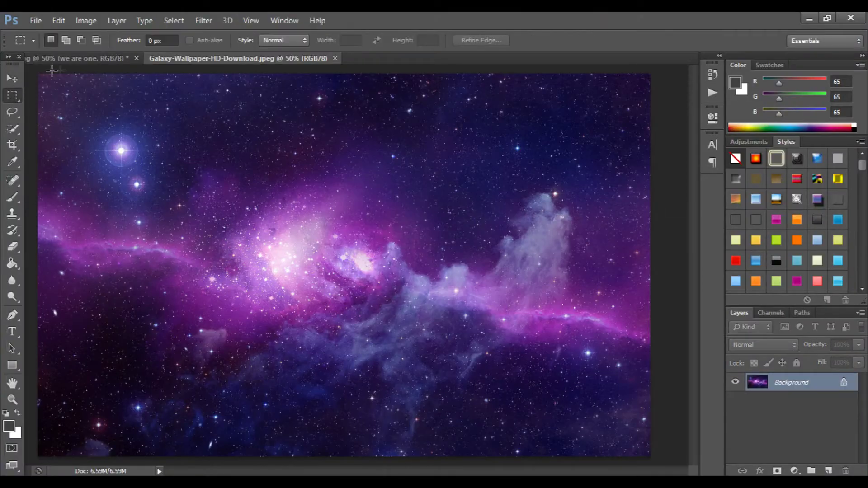
left_click_drag(650, 421, 660, 461)
key("v")
right_click(238, 56)
left_click(274, 110)
left_click_drag(391, 267, 346, 286)
Move the galaxy layer down and settle on Screen blending after trying Overlay and Lighten
left_click(788, 345)
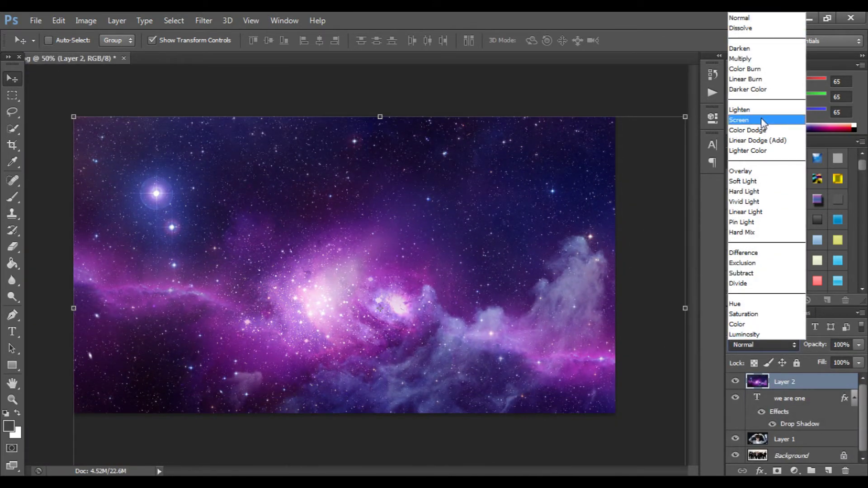
left_click(763, 121)
left_click_drag(548, 223, 524, 236)
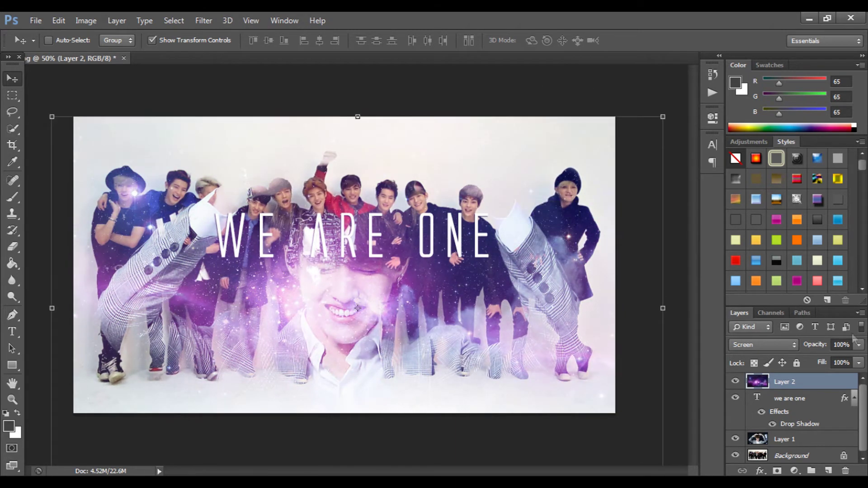
left_click(773, 344)
left_click(741, 171)
left_click(768, 345)
left_click(742, 114)
key("Down")
Lower the galaxy layer's opacity to 71%
left_click(858, 345)
left_click_drag(859, 360, 846, 359)
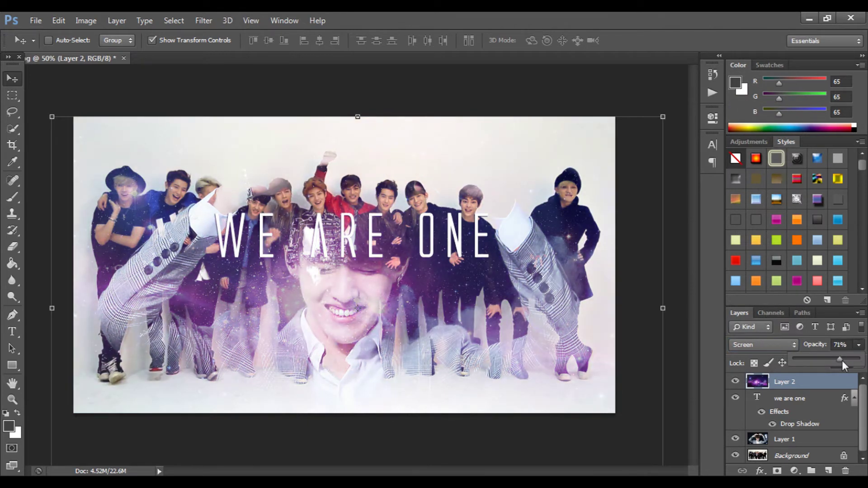
left_click(36, 21)
Browse to D:\-.-\txtures12\T5 and open the wireframe image yunhojaejoong2-04.png
left_click(41, 41)
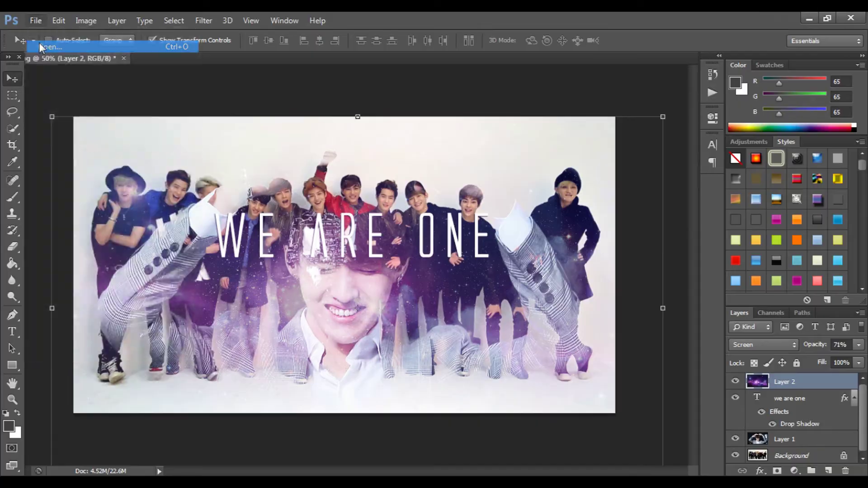
left_click(41, 192)
double_click(259, 96)
double_click(132, 129)
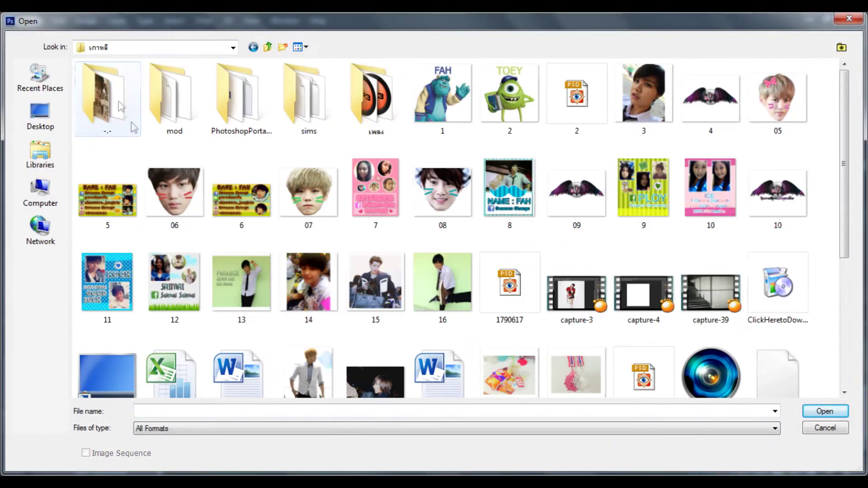
double_click(131, 125)
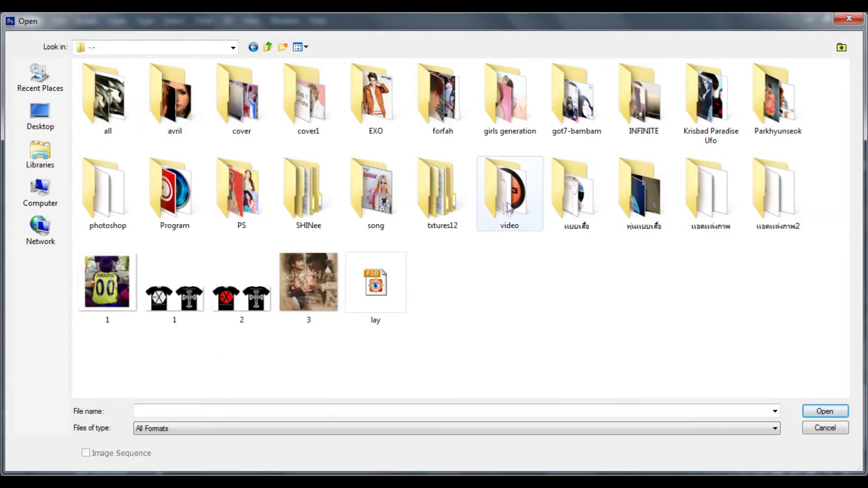
double_click(437, 192)
scroll(472, 239, "down", 5)
double_click(382, 354)
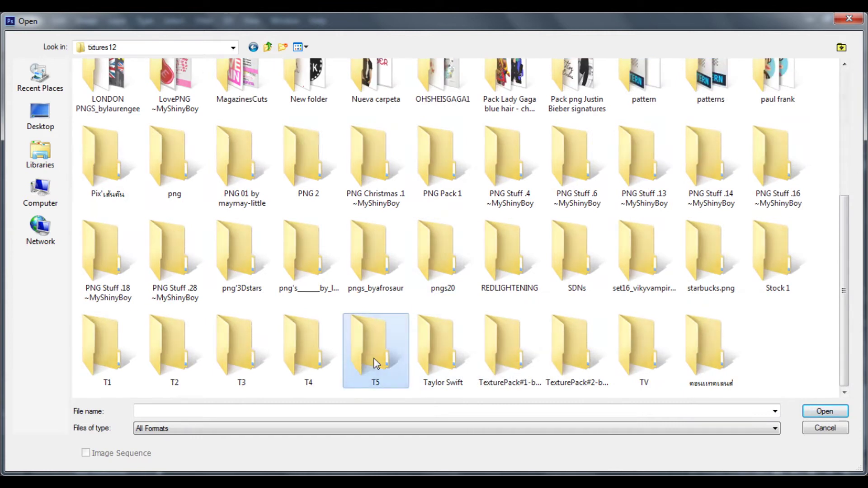
scroll(398, 312, "down", 3)
scroll(397, 310, "down", 10)
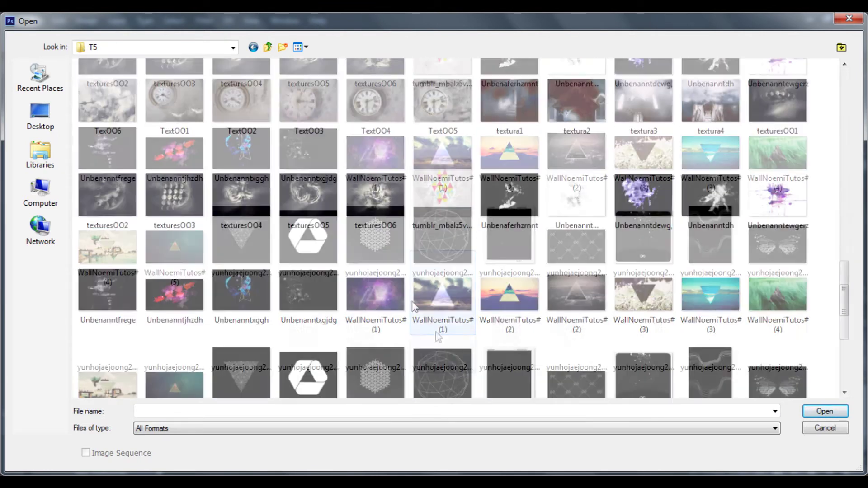
double_click(445, 237)
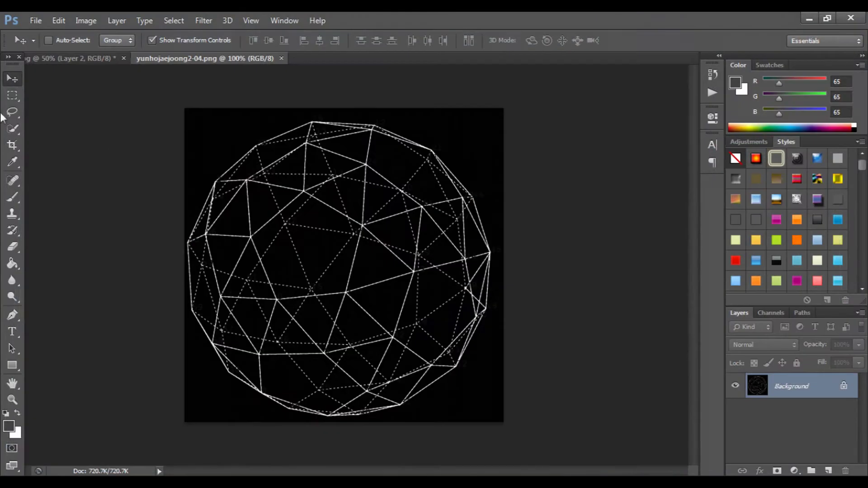
Select the whole sphere image and copy it into the composite as Layer 3
left_click_drag(586, 469, 588, 470)
left_click(13, 78)
right_click(199, 58)
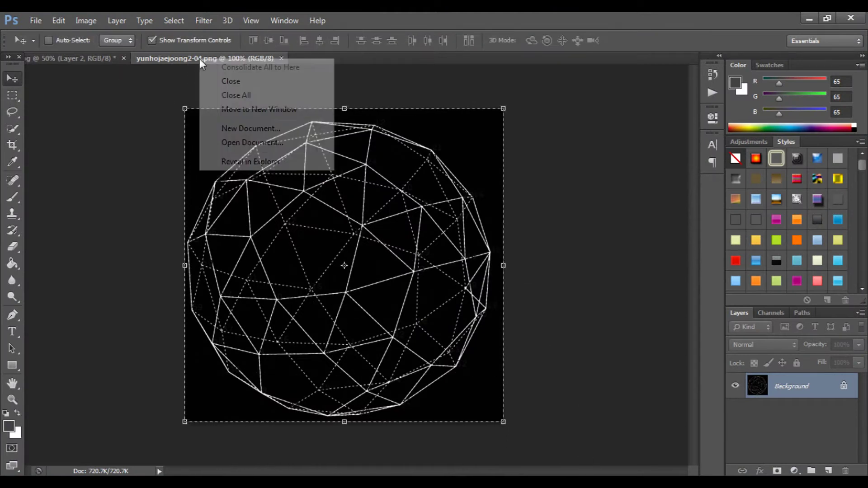
left_click(233, 106)
left_click_drag(262, 181, 181, 216)
left_click(316, 58)
Enlarge the sphere to about 189%, blend it in Screen mode, and move it lower left
key("ctrl+t")
left_click_drag(262, 291, 404, 430)
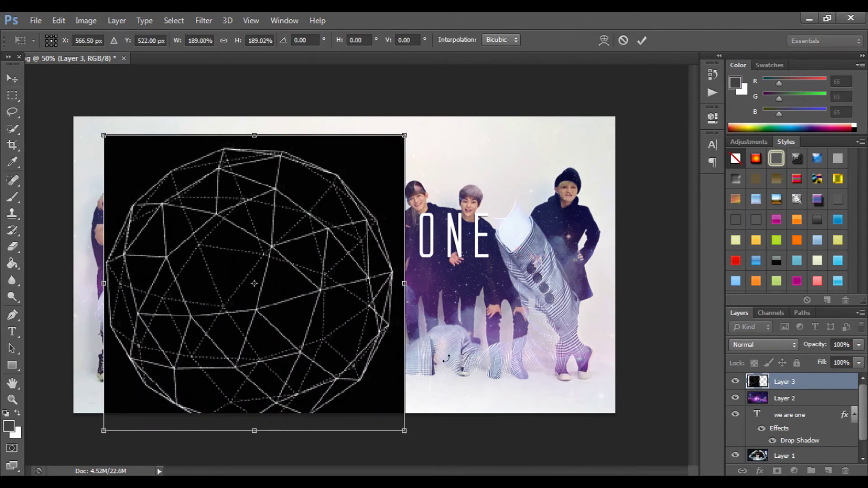
left_click(642, 40)
left_click(774, 346)
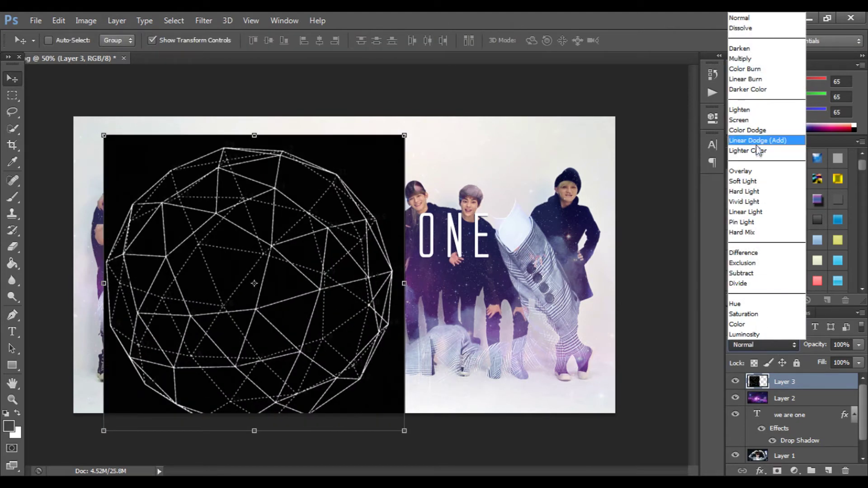
left_click(756, 120)
left_click_drag(255, 277, 207, 338)
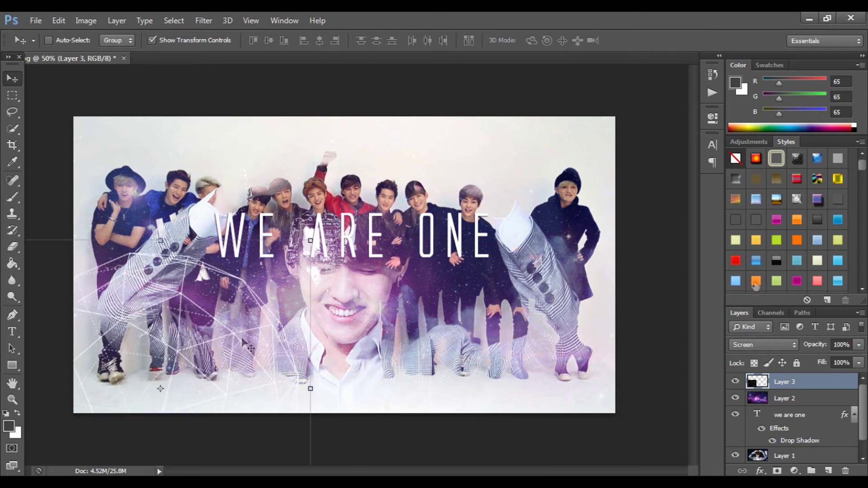
Compare Lighten and Color Dodge, then settle on Screen with the sphere over the lower left
left_click(763, 344)
left_click(748, 110)
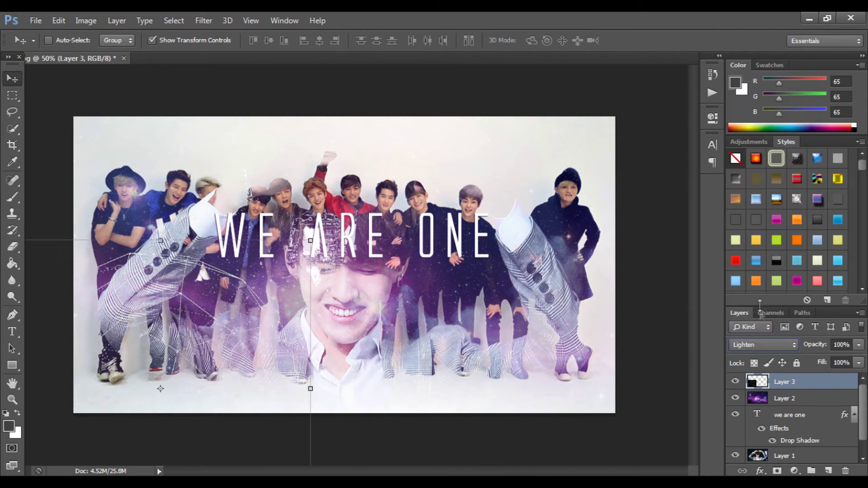
left_click(750, 346)
left_click(754, 131)
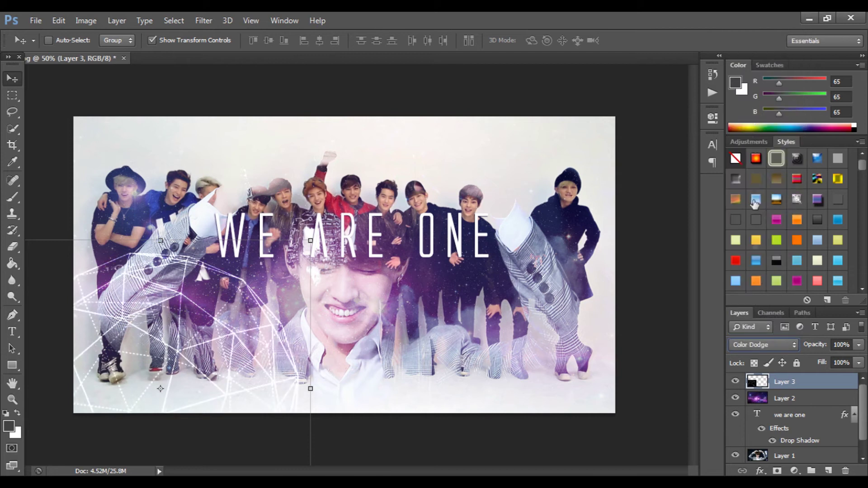
left_click_drag(240, 344, 217, 342)
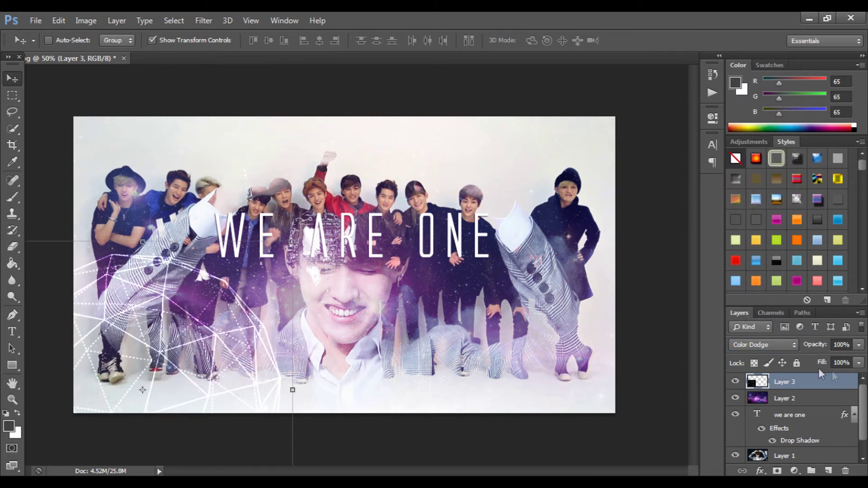
left_click(754, 347)
left_click(740, 110)
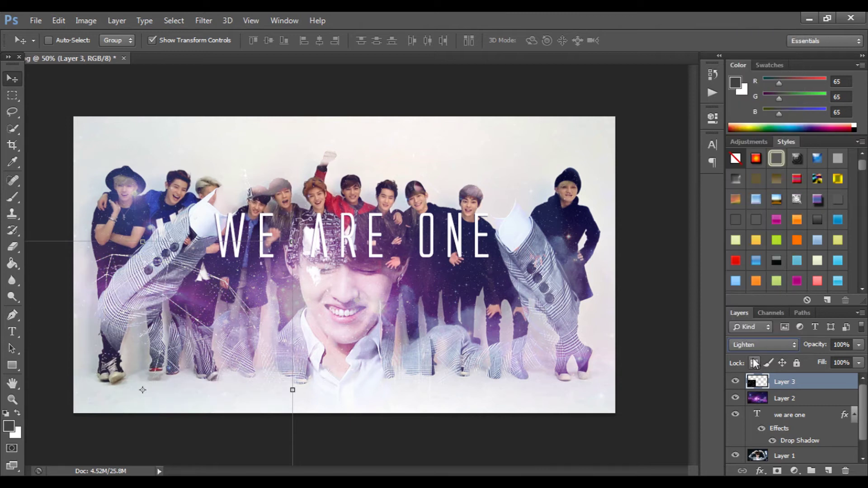
left_click(759, 345)
left_click(759, 122)
mouse_move(225, 351)
left_mouse_down()
mouse_move(234, 345)
mouse_move(223, 347)
left_mouse_up()
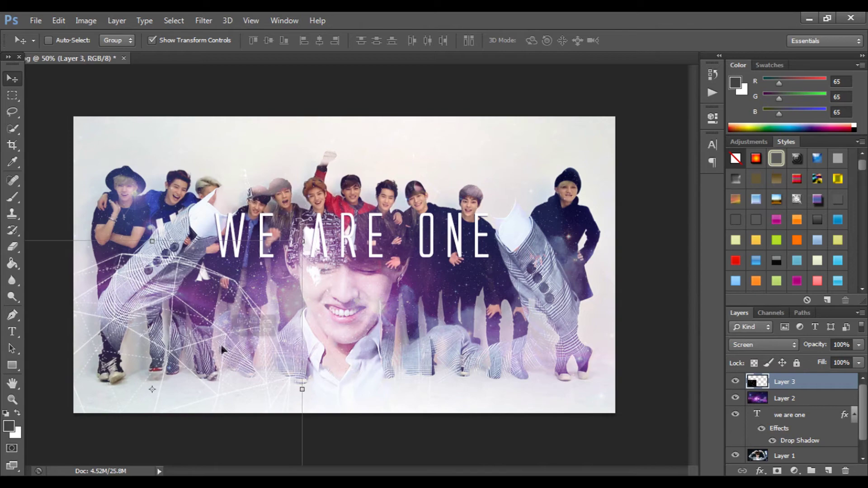
Open tex 11 and select its triangle artwork
left_click(36, 21)
left_click(40, 44)
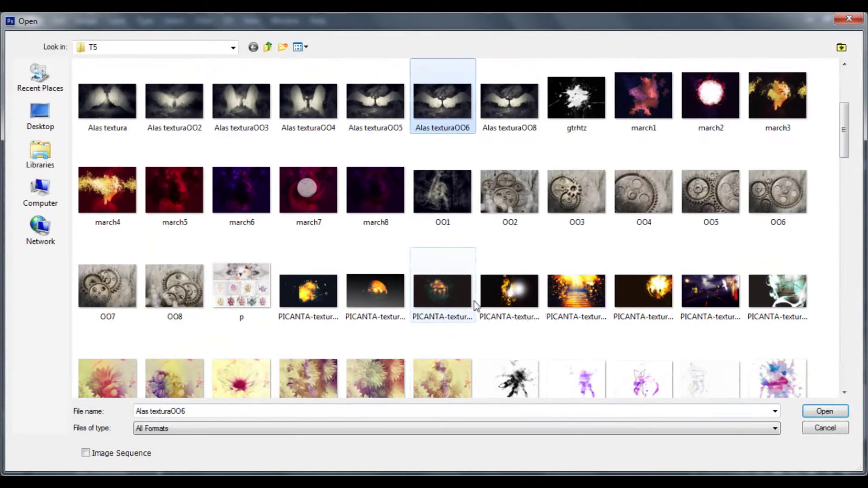
scroll(475, 305, "down", 15)
double_click(375, 238)
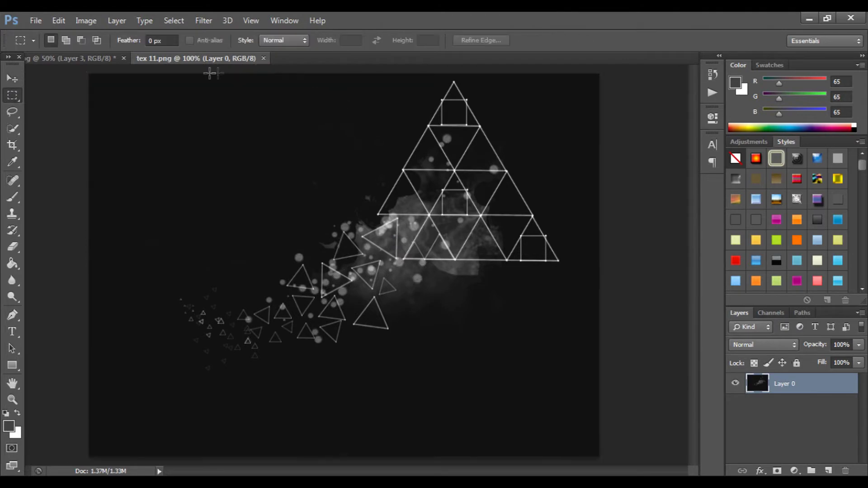
left_click_drag(606, 289, 623, 380)
Copy the triangles into the composite as Layer 4
key("v")
right_click(235, 59)
left_click(260, 111)
left_click_drag(352, 242, 338, 188)
left_click(467, 62)
Enlarge the triangles to about 166%, move them right, and blend them in Screen mode
left_click_drag(400, 252, 536, 352)
left_click_drag(357, 244, 495, 245)
left_click(642, 41)
left_click(764, 345)
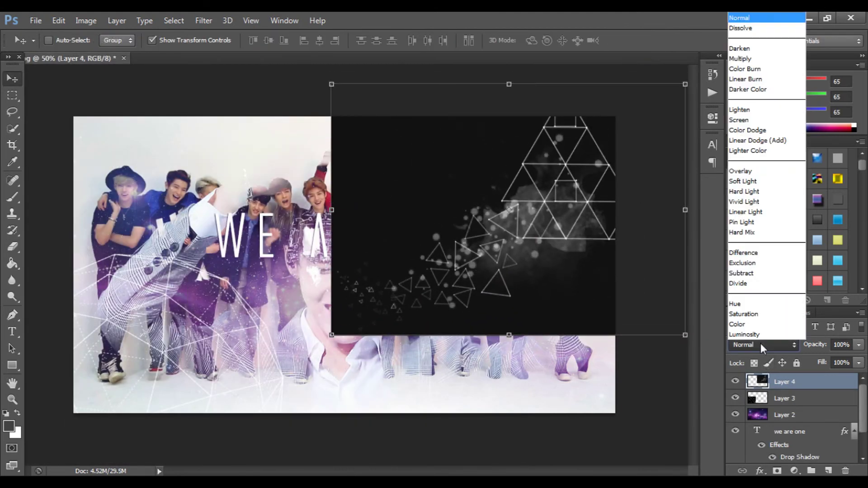
left_click(738, 120)
left_click_drag(528, 242, 540, 226)
Shrink the triangle layer slightly and move it up over the top right
mouse_move(343, 318)
left_mouse_down()
mouse_move(336, 323)
mouse_move(347, 316)
left_mouse_up()
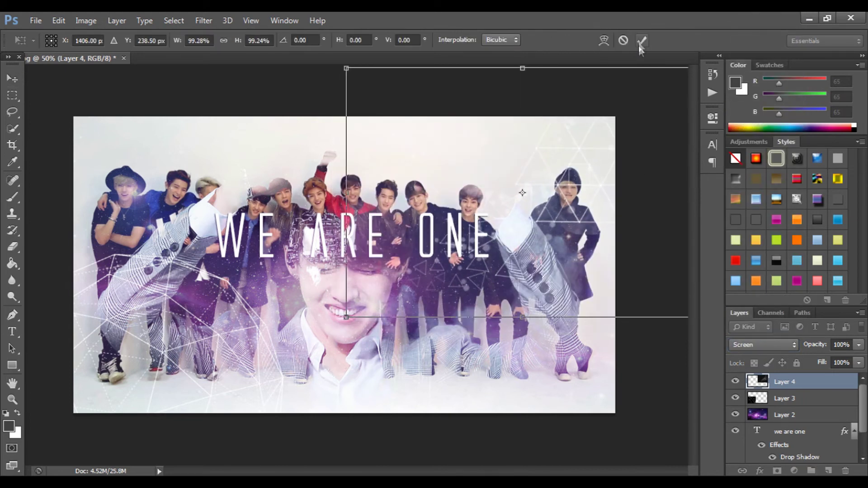
left_click(642, 41)
mouse_move(599, 206)
left_mouse_down()
mouse_move(599, 197)
mouse_move(600, 209)
left_mouse_up()
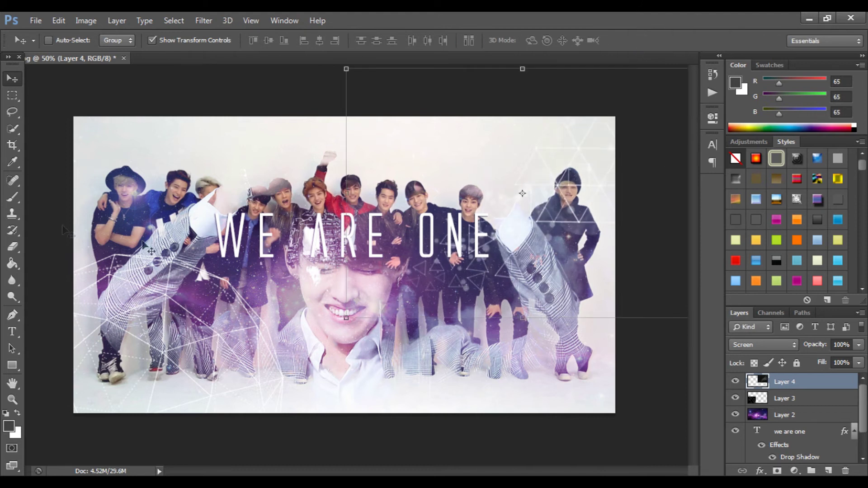
Apply a Surface Blur with radius 5 to the Background group photo layer
left_click(12, 247)
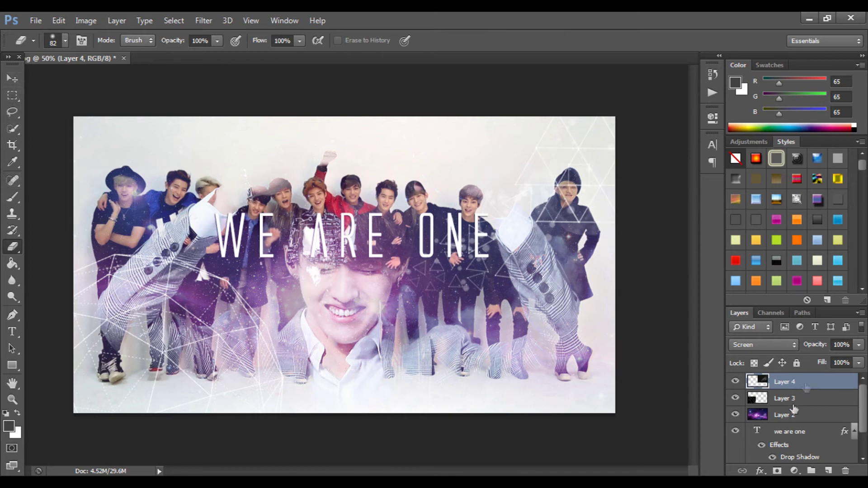
scroll(796, 418, "down", 2)
left_click(798, 455)
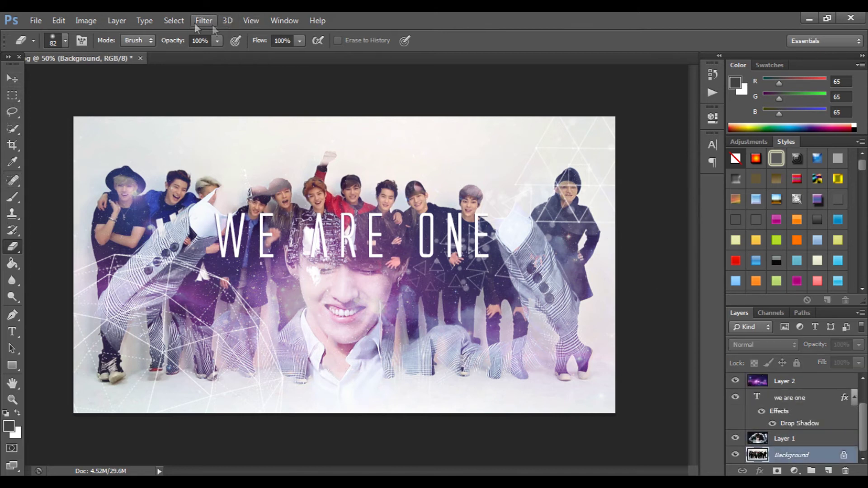
left_click(174, 20)
mouse_move(204, 21)
mouse_move(226, 149)
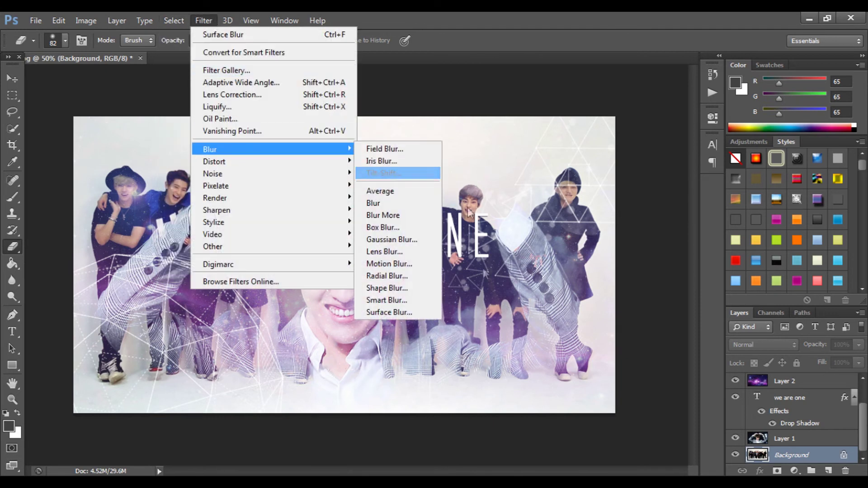
left_click(379, 314)
left_click_drag(497, 289, 511, 337)
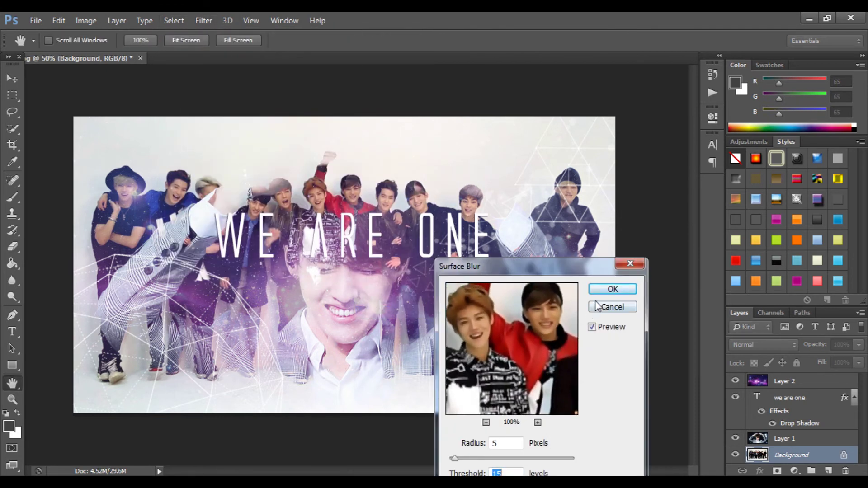
left_click(612, 289)
key("e")
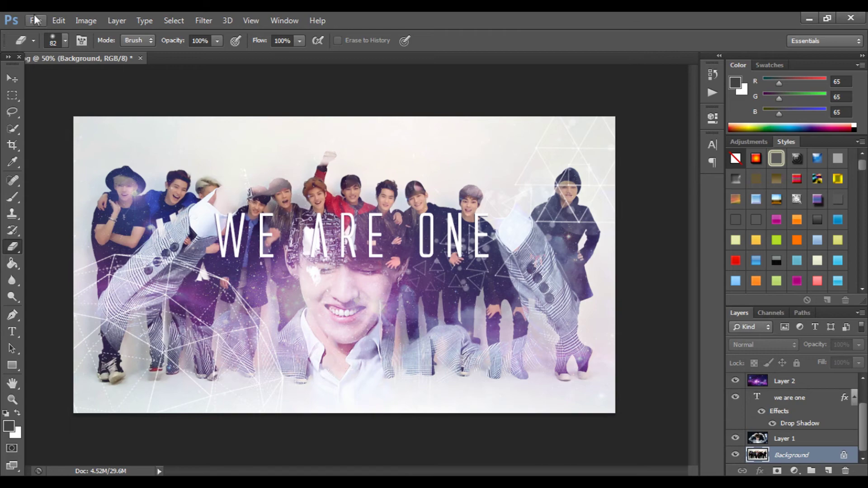
left_click(36, 21)
Open the 'i k n O w' PSD from the แอดแต่งภาพ2 folder on drive D
left_click(53, 48)
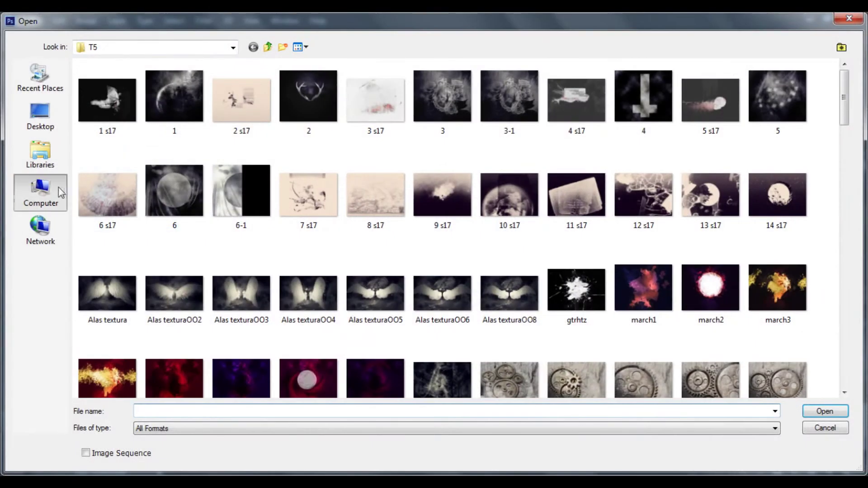
left_click(40, 192)
double_click(289, 90)
double_click(100, 137)
double_click(111, 97)
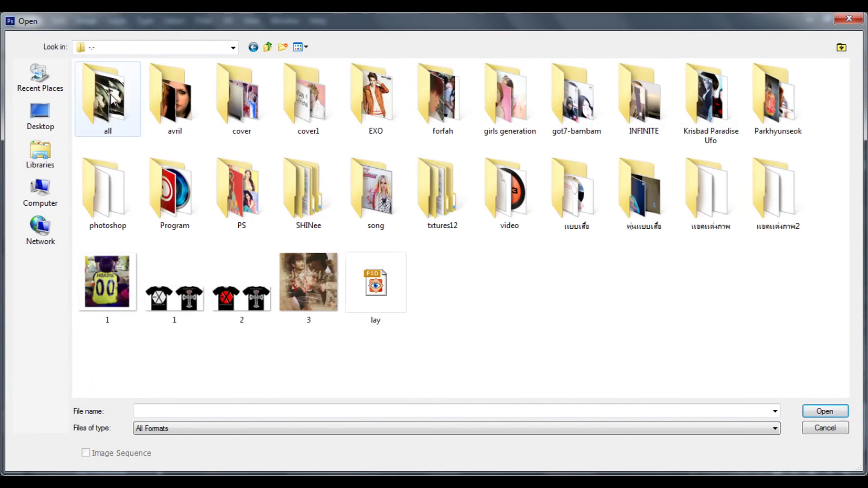
left_click(757, 208)
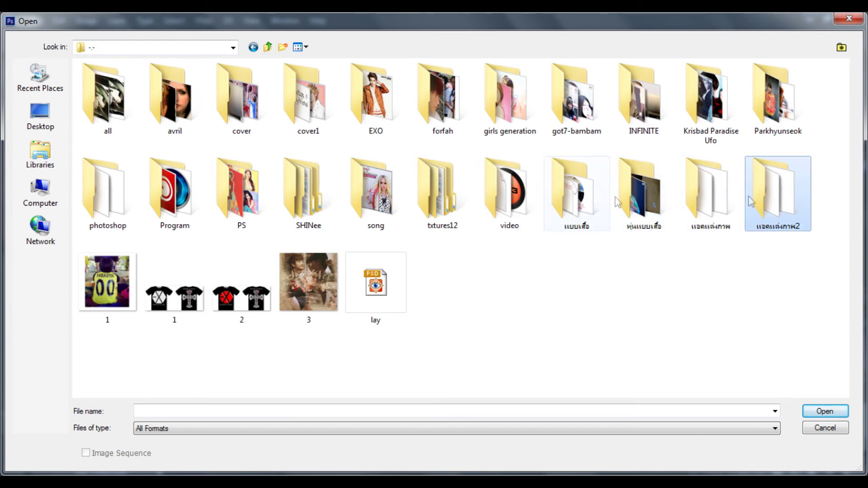
double_click(777, 194)
double_click(172, 194)
Float 'i k n O w' in its own window and move Gradient Map 2 and Group 1 to the top of the composite's stack
right_click(272, 59)
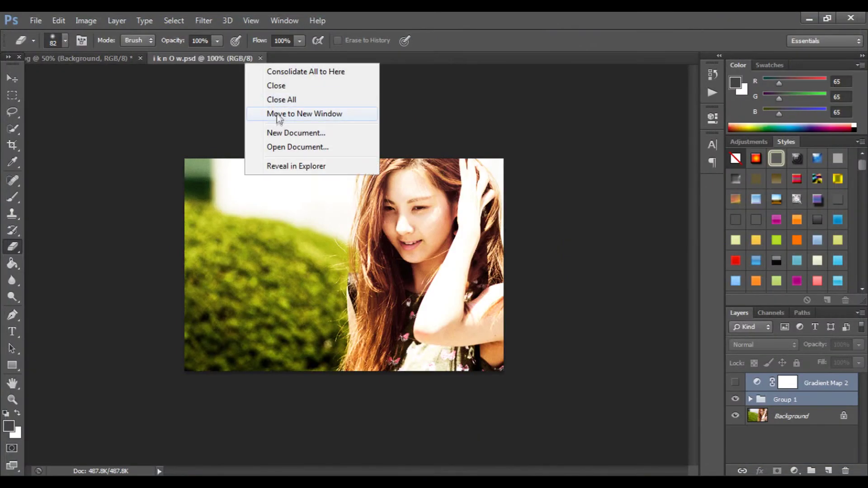
left_click(277, 114)
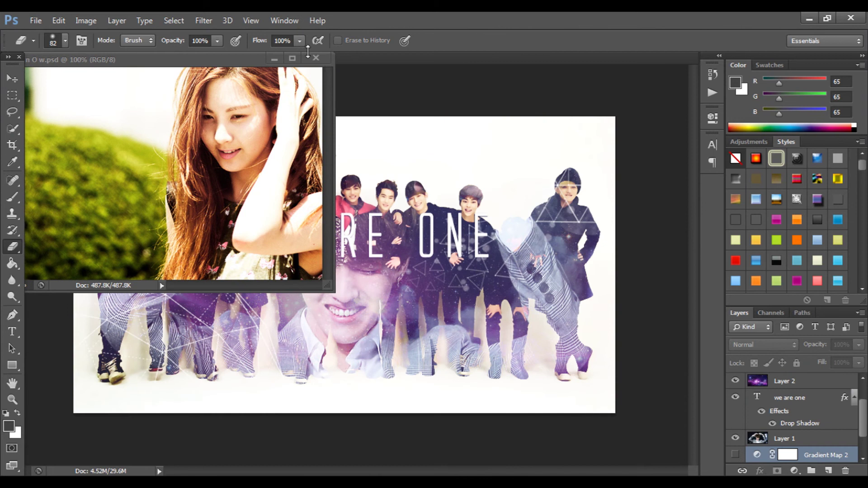
left_click(315, 59)
left_click_drag(807, 438, 801, 386)
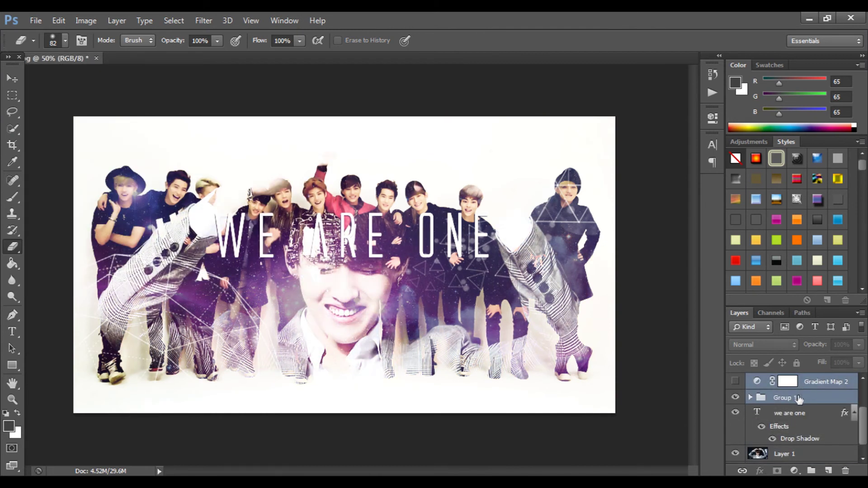
Set Group 1 to 72% opacity, leaving Gradient Map 2 hidden
left_click(825, 398)
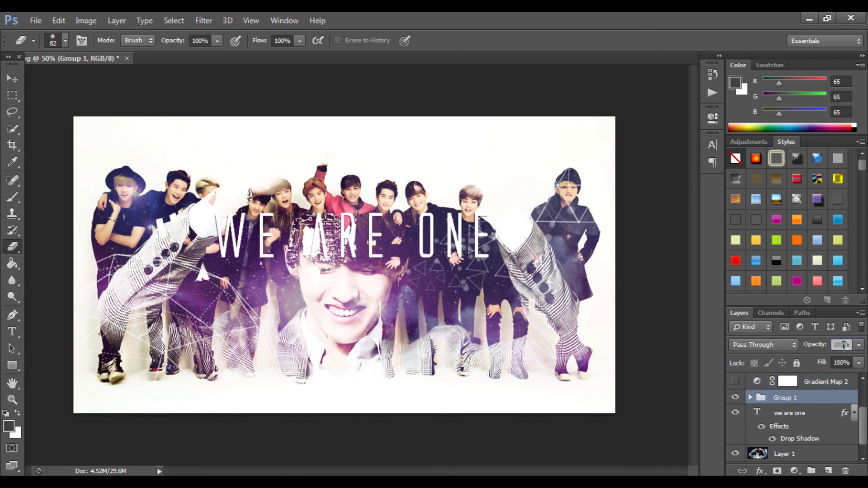
type("72")
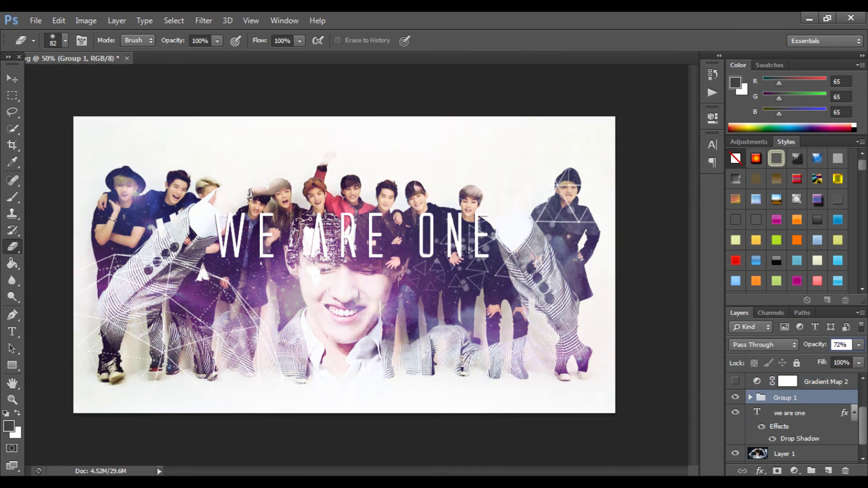
left_click(758, 483)
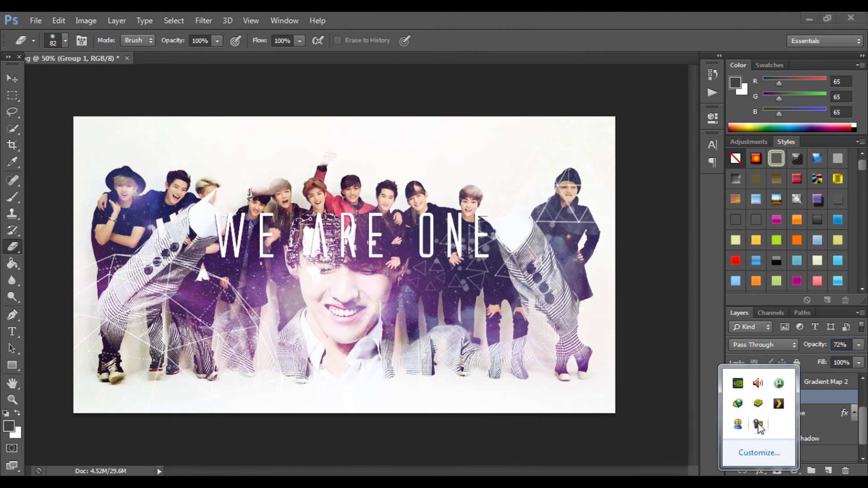
left_click(758, 424)
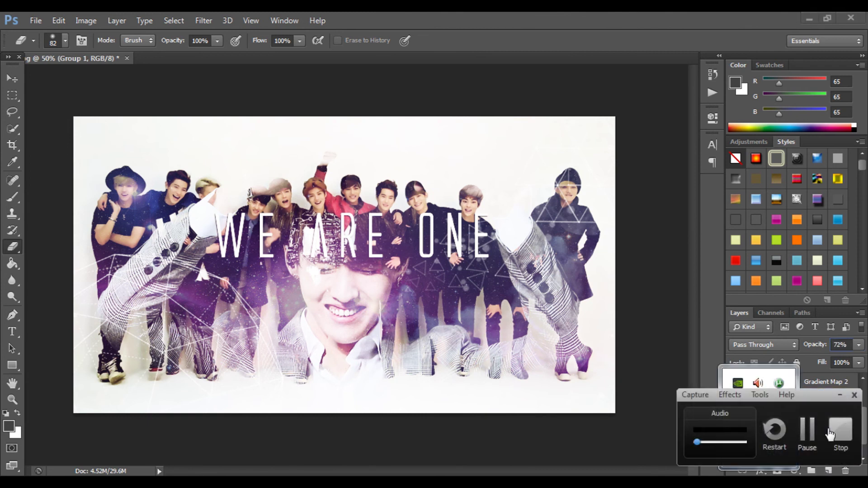